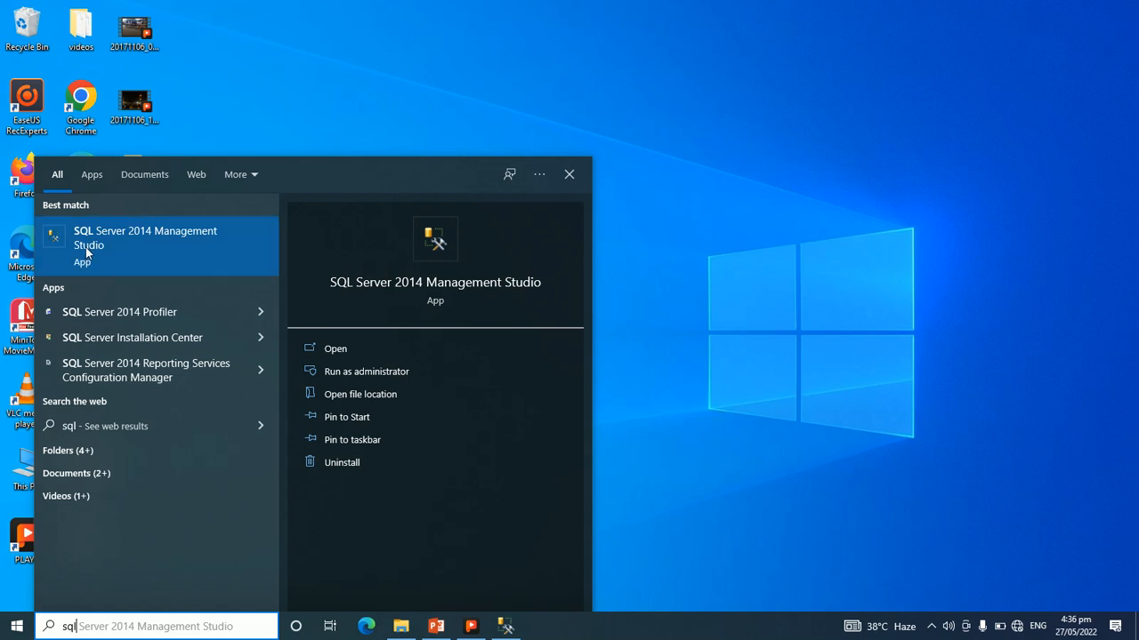
# Launch SQL Server 2014 Management Studio and dismiss the initial server connection dialog.
pyautogui.click(123, 254)
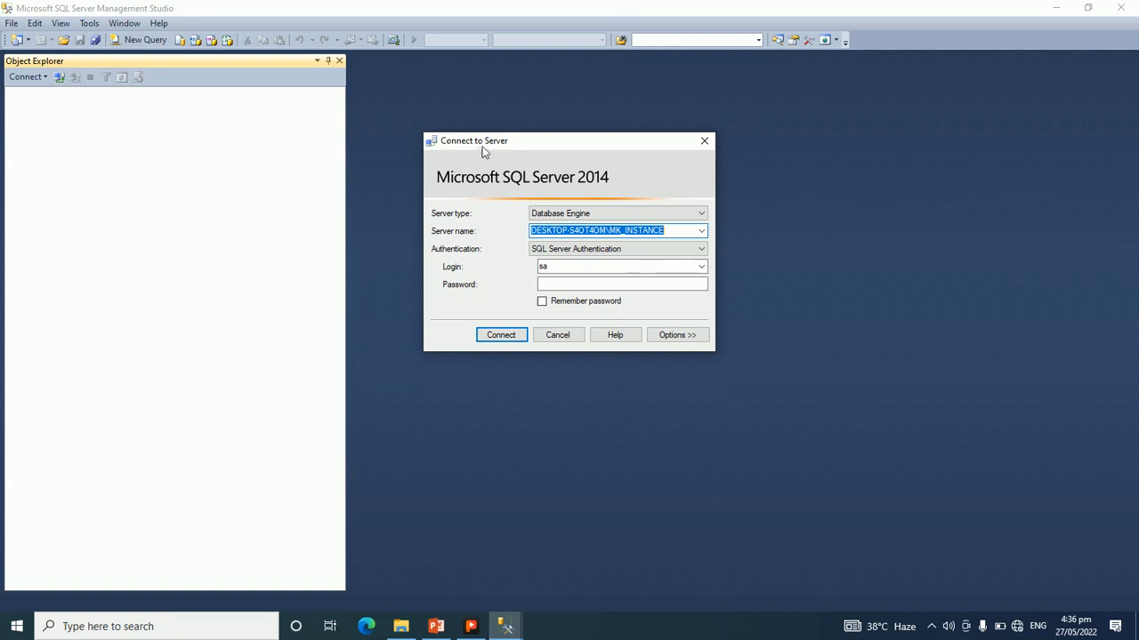
pyautogui.press('Escape')
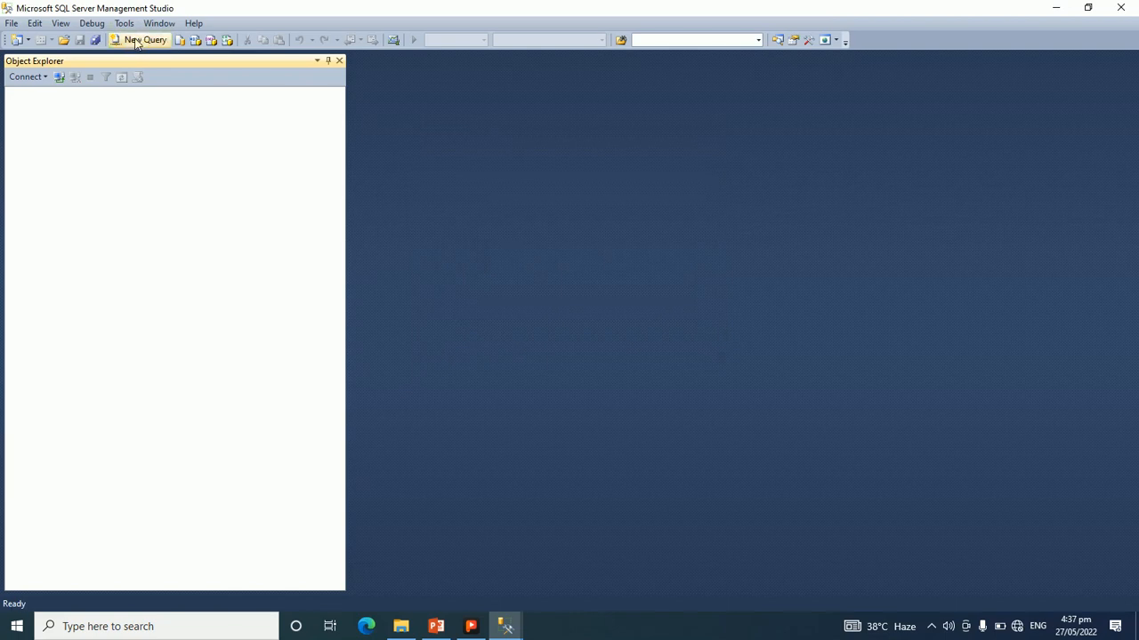
pyautogui.click(138, 40)
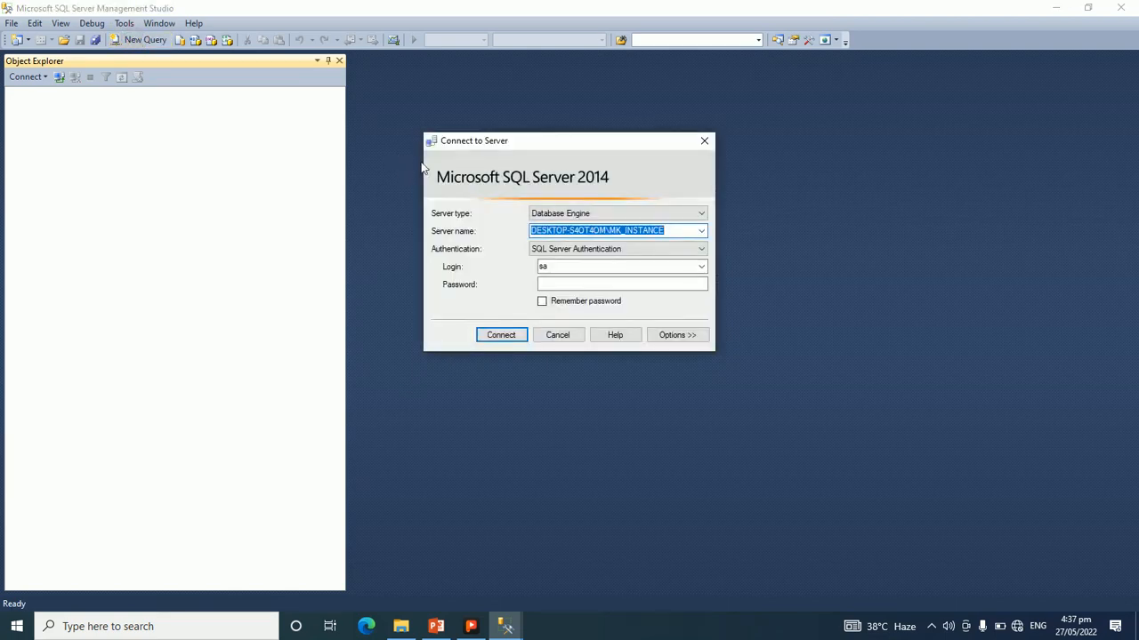
pyautogui.moveTo(447, 144); pyautogui.dragTo(489, 144)
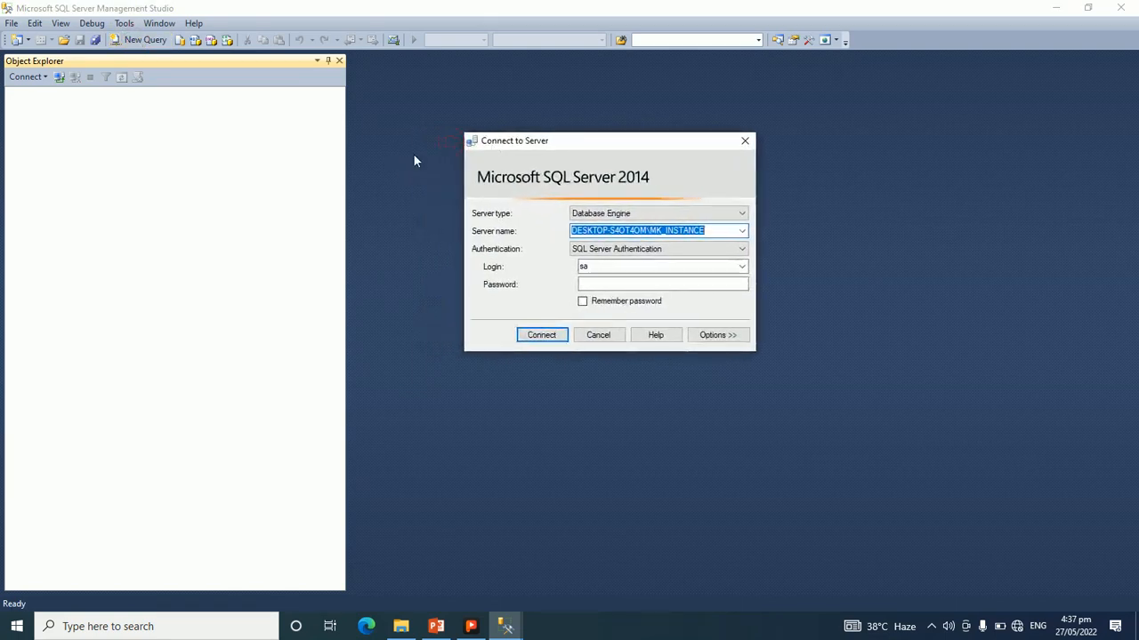
pyautogui.click(744, 141)
# Start a new Database Engine connection to the MK_INSTANCE server and enter sa as the login.
pyautogui.click(58, 79)
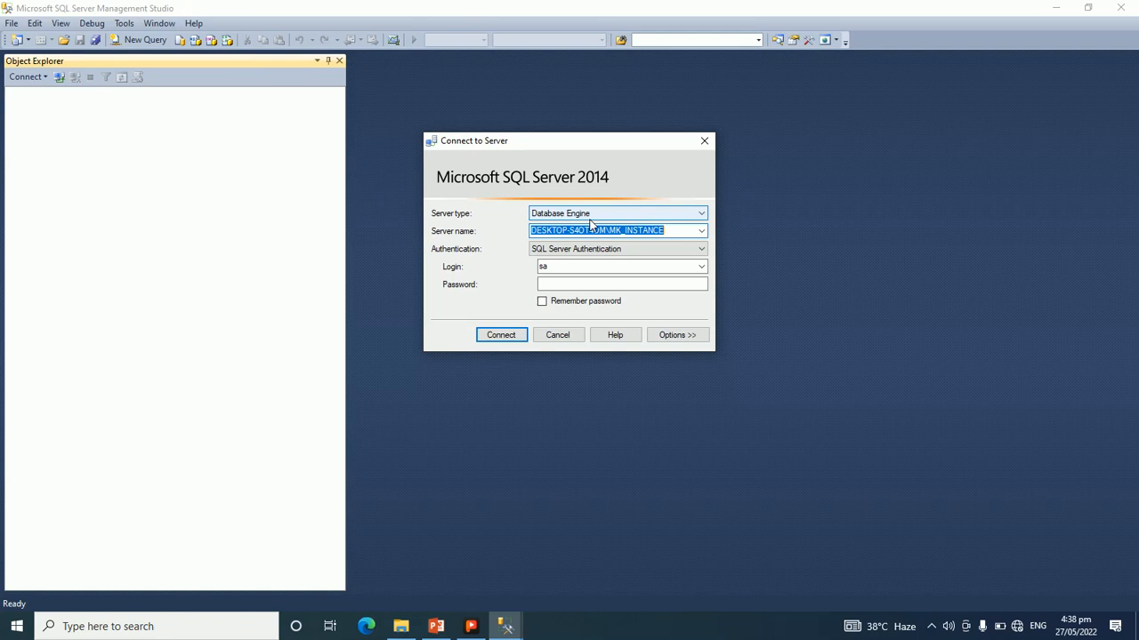
pyautogui.click(554, 231)
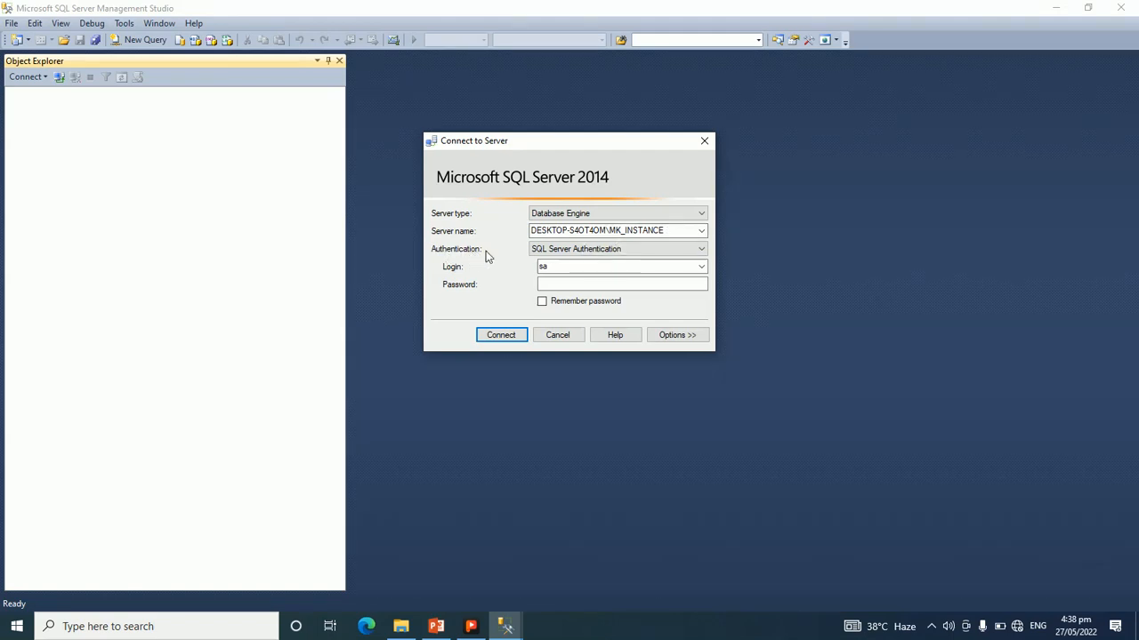
pyautogui.click(560, 263)
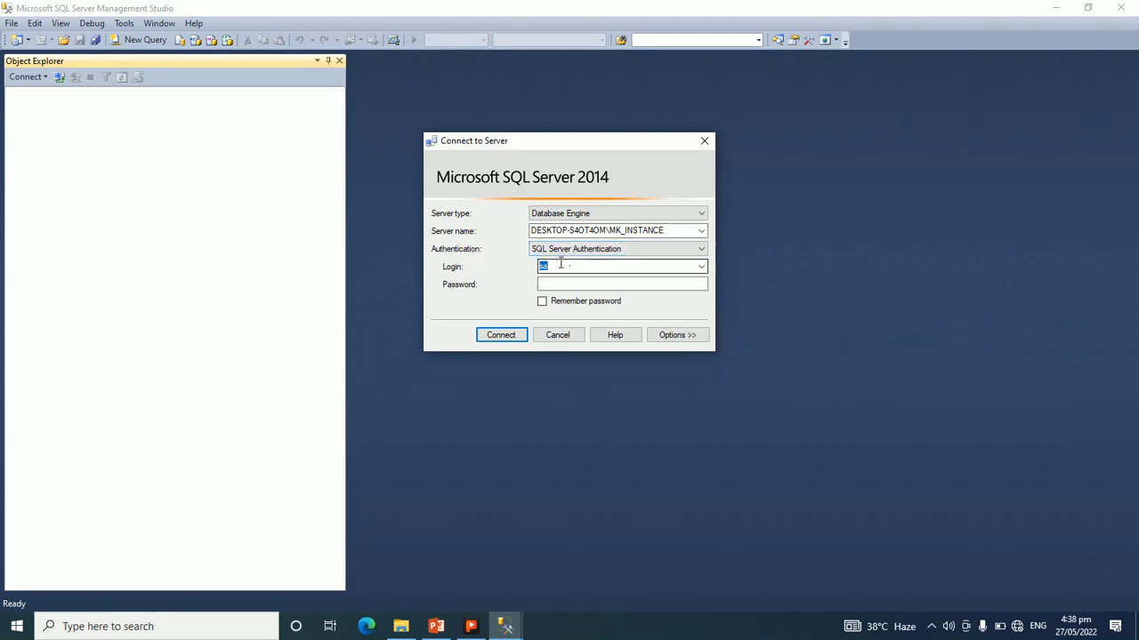
pyautogui.write('sa')
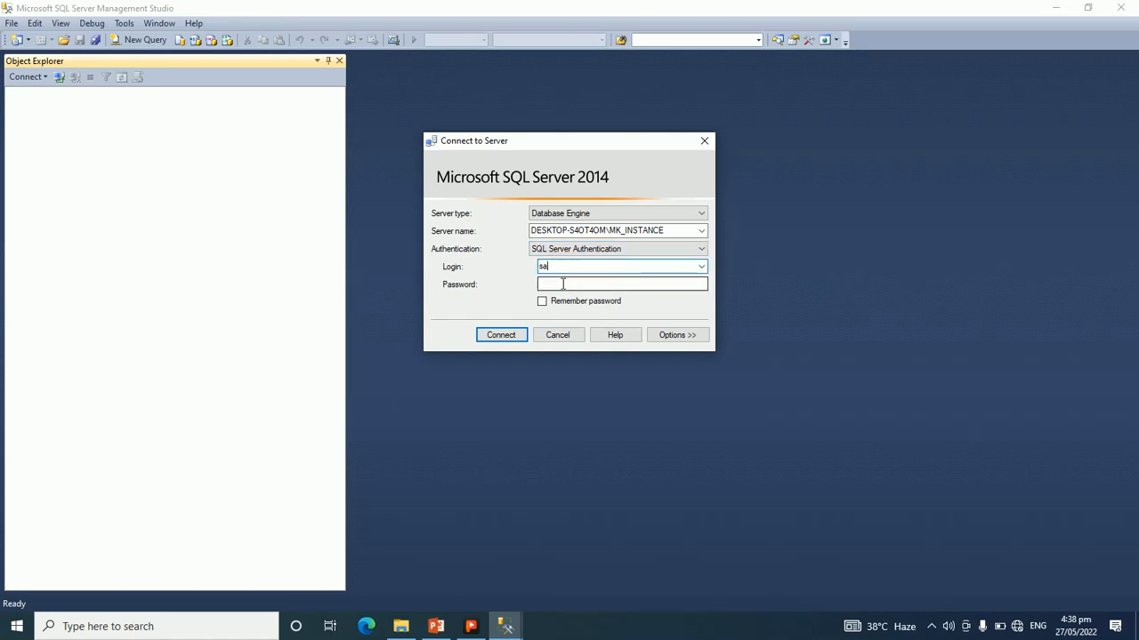
pyautogui.click(561, 283)
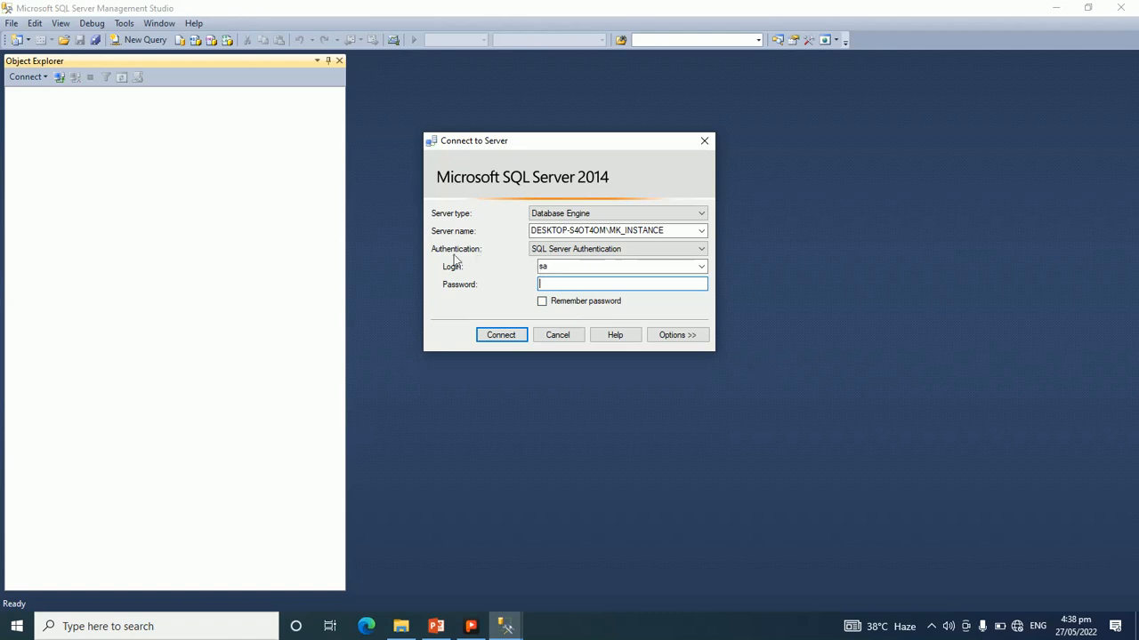
pyautogui.click(557, 253)
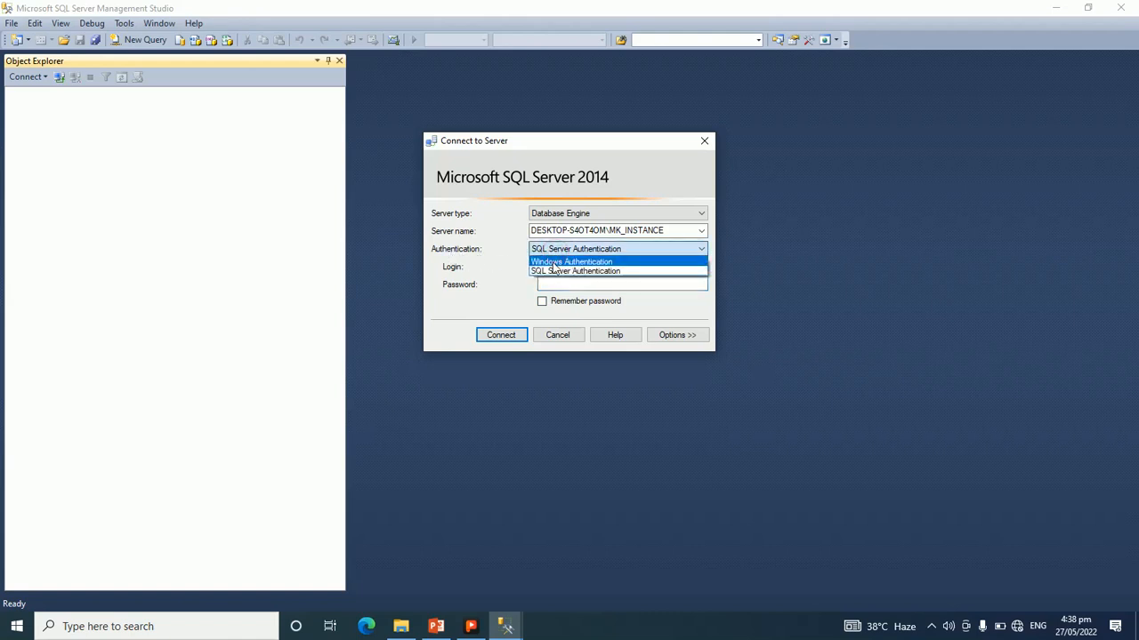
pyautogui.click(554, 263)
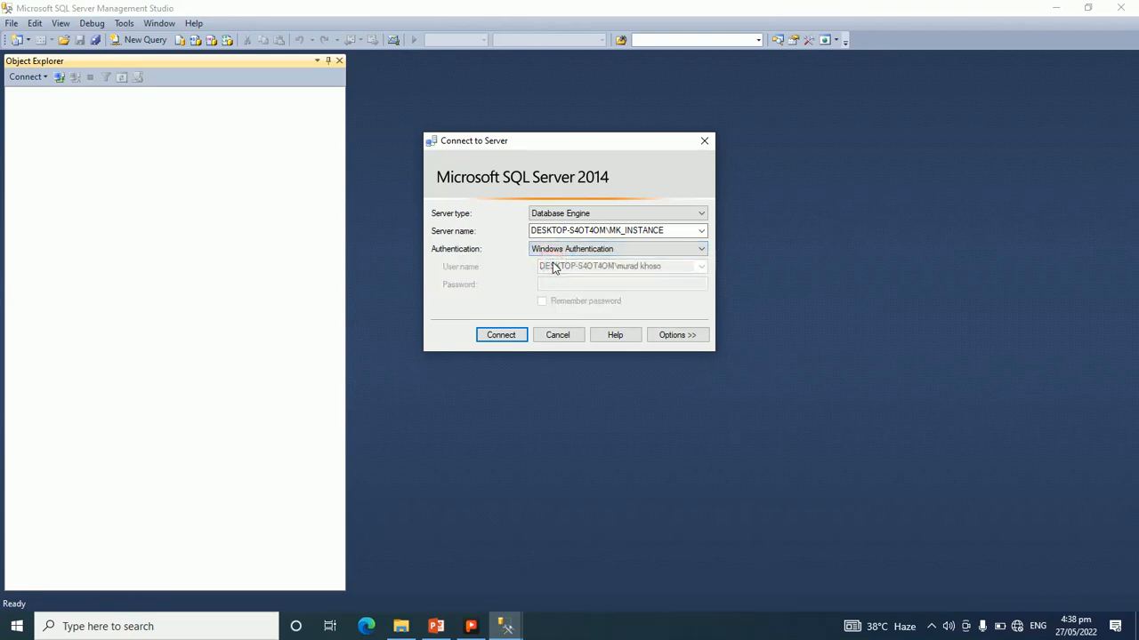
pyautogui.click(553, 251)
pyautogui.click(564, 270)
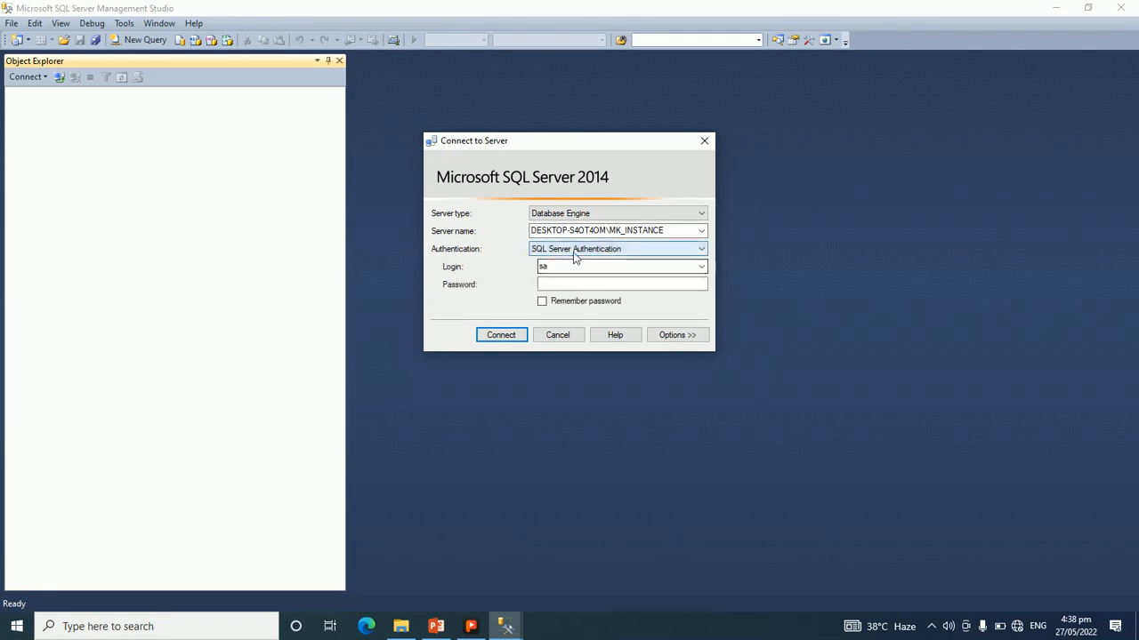
# Enter the password for the sa login and connect to the server with SQL Server Authentication.
pyautogui.click(563, 267)
pyautogui.click(559, 283)
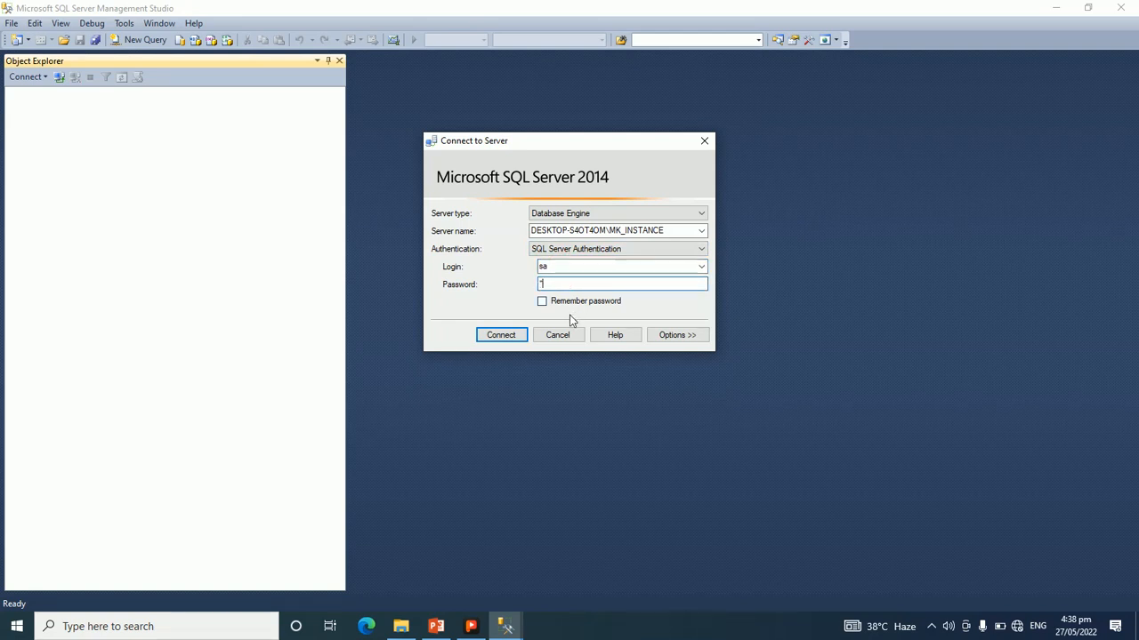
pyautogui.write('***')
pyautogui.click(494, 338)
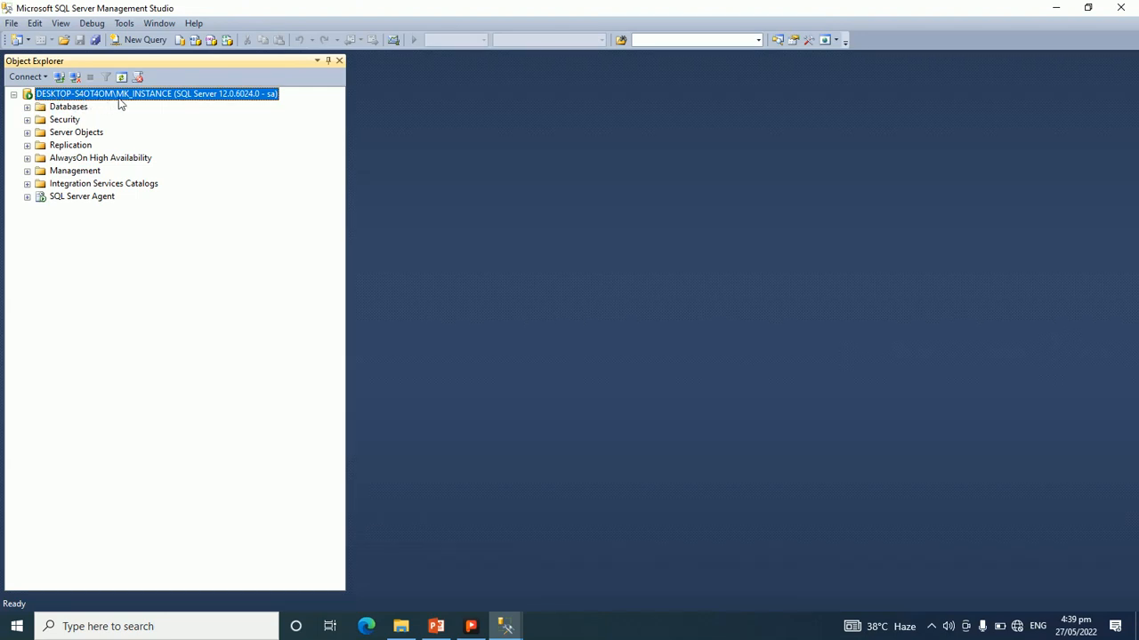
# Examine the server's Security logins, checking the sa and Sa1 accounts, and collapse the Logins list.
pyautogui.click(27, 108)
pyautogui.click(28, 107)
pyautogui.click(27, 120)
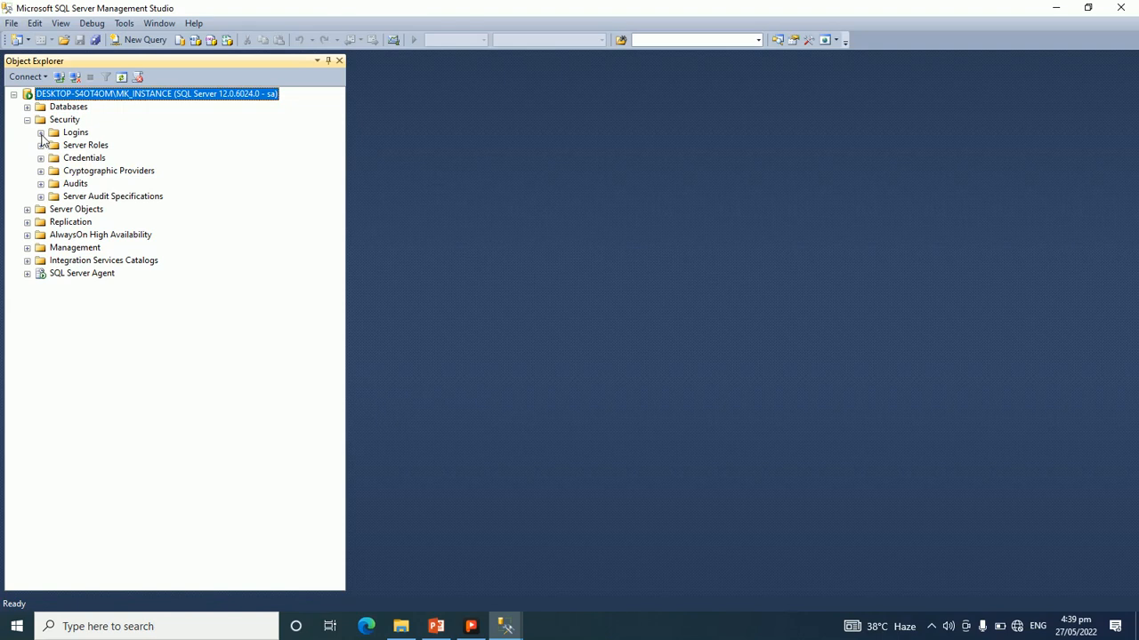
pyautogui.click(40, 132)
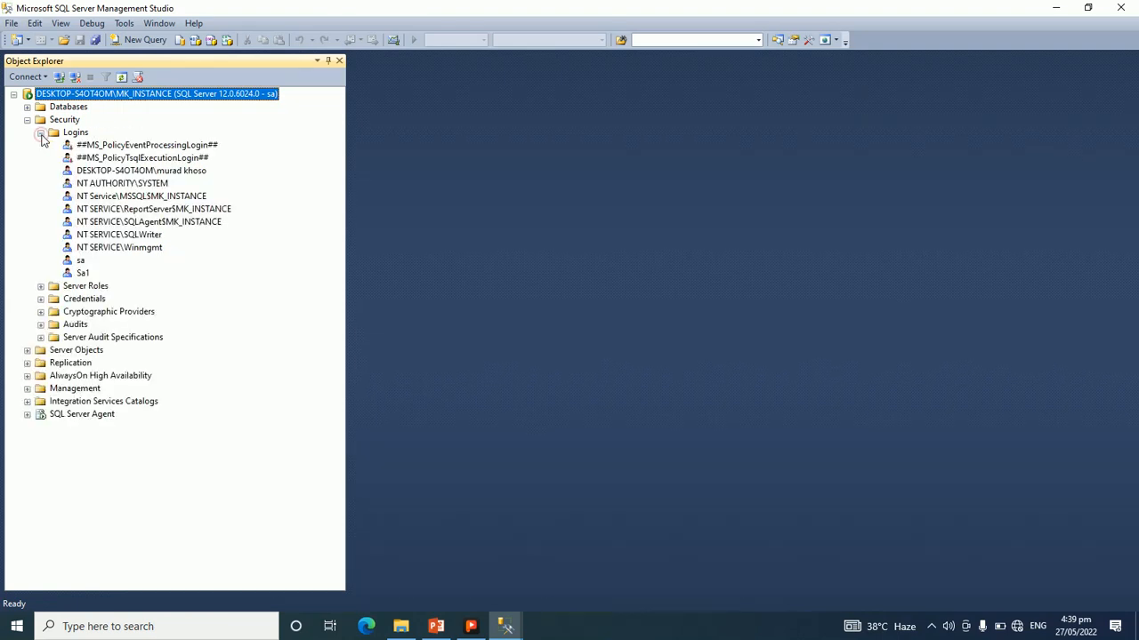
pyautogui.click(76, 262)
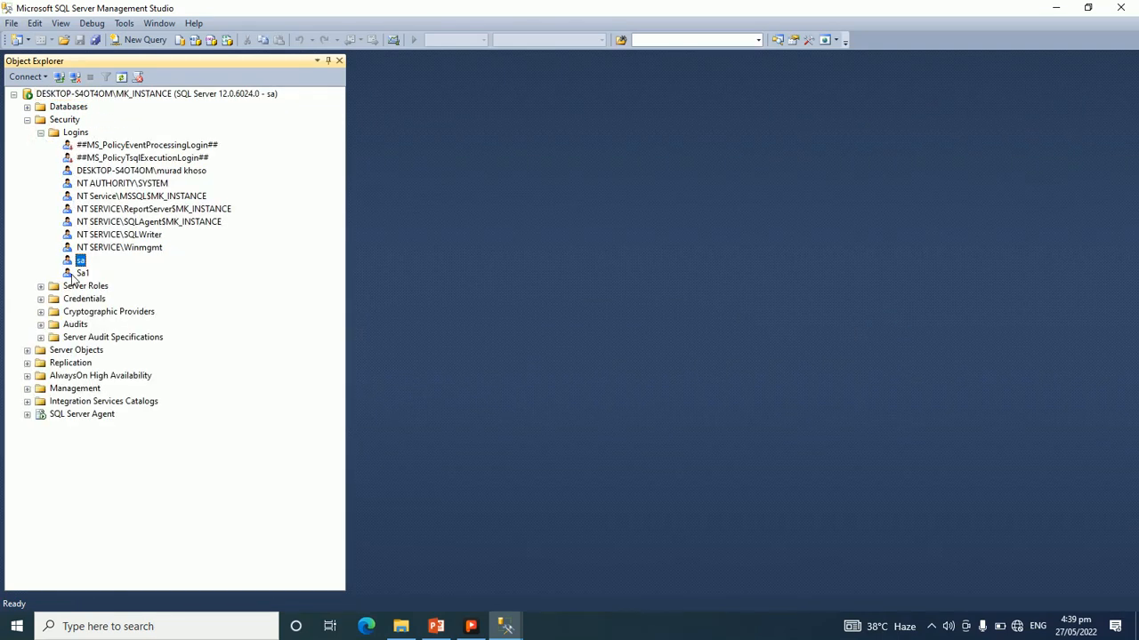
pyautogui.click(83, 274)
pyautogui.click(77, 263)
pyautogui.click(41, 133)
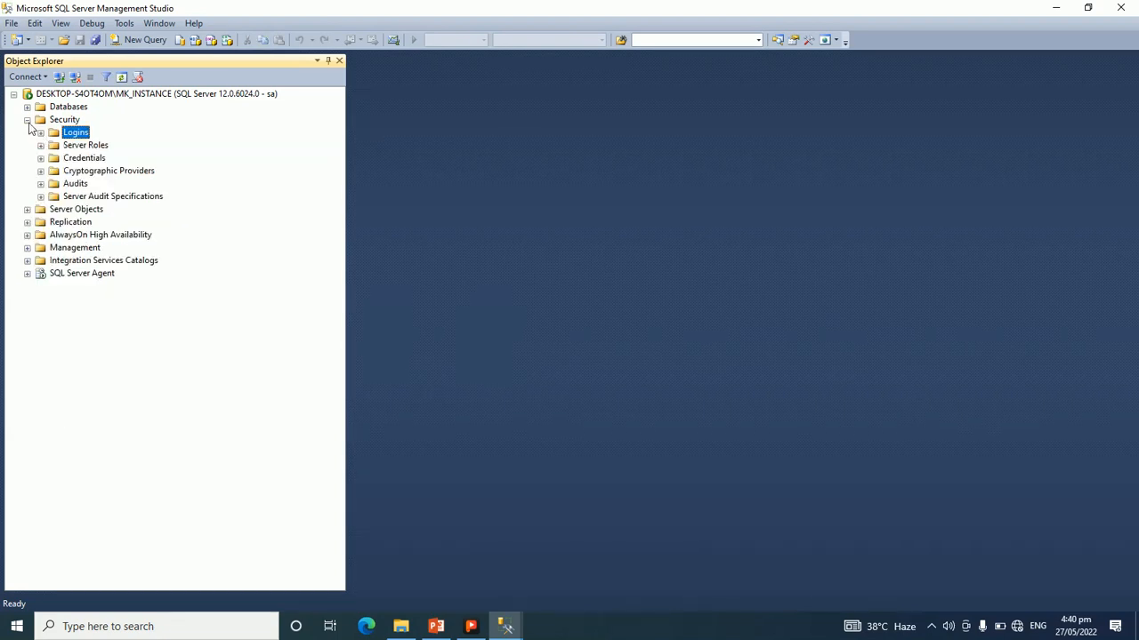
# Expand the Databases folder and examine the system databases and the options available for them.
pyautogui.click(42, 106)
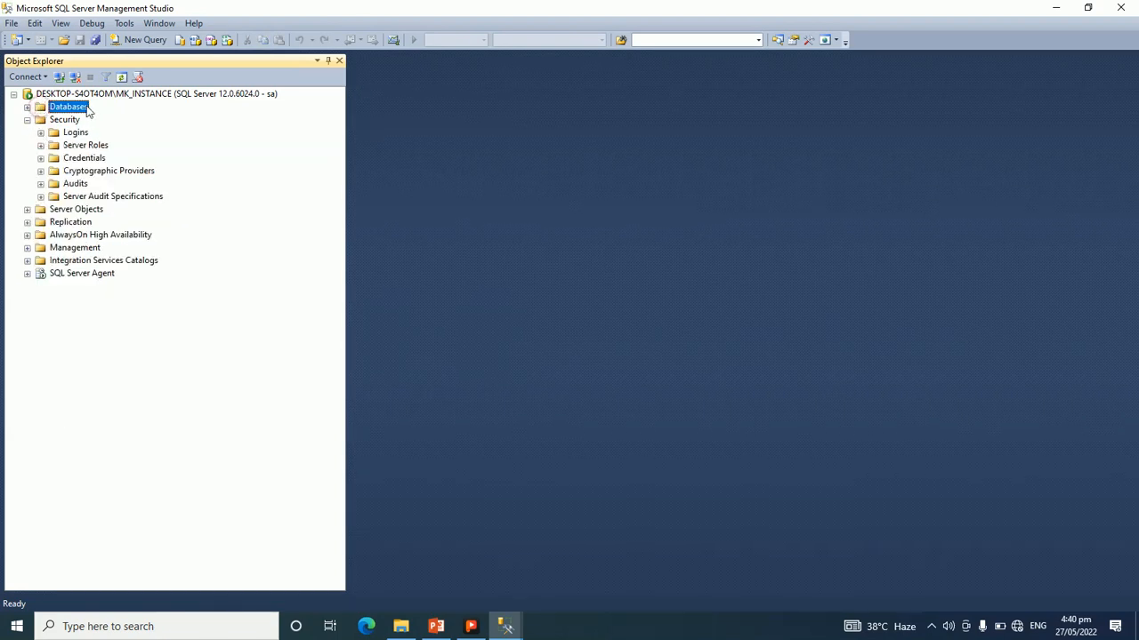
pyautogui.click(28, 107)
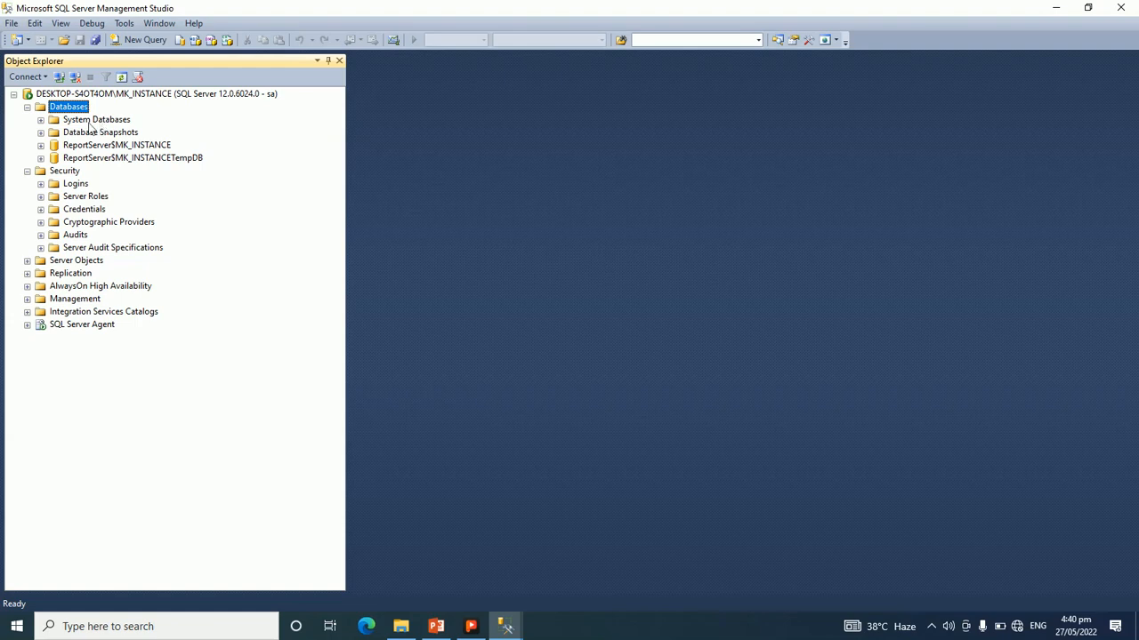
pyautogui.click(40, 119)
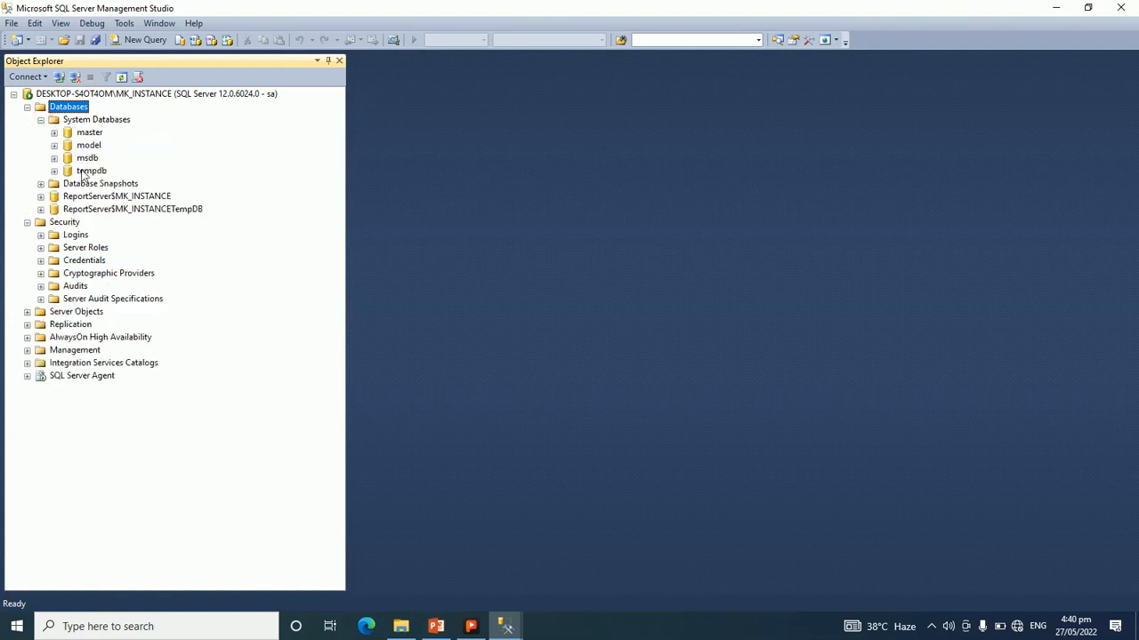
pyautogui.click(88, 133)
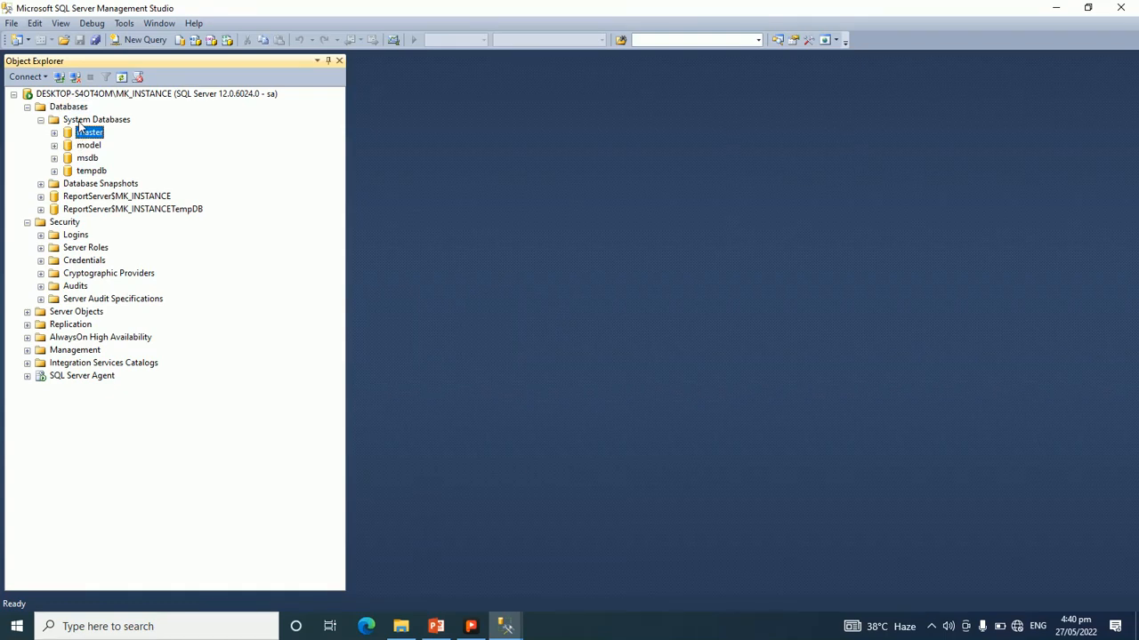
pyautogui.rightClick(90, 124)
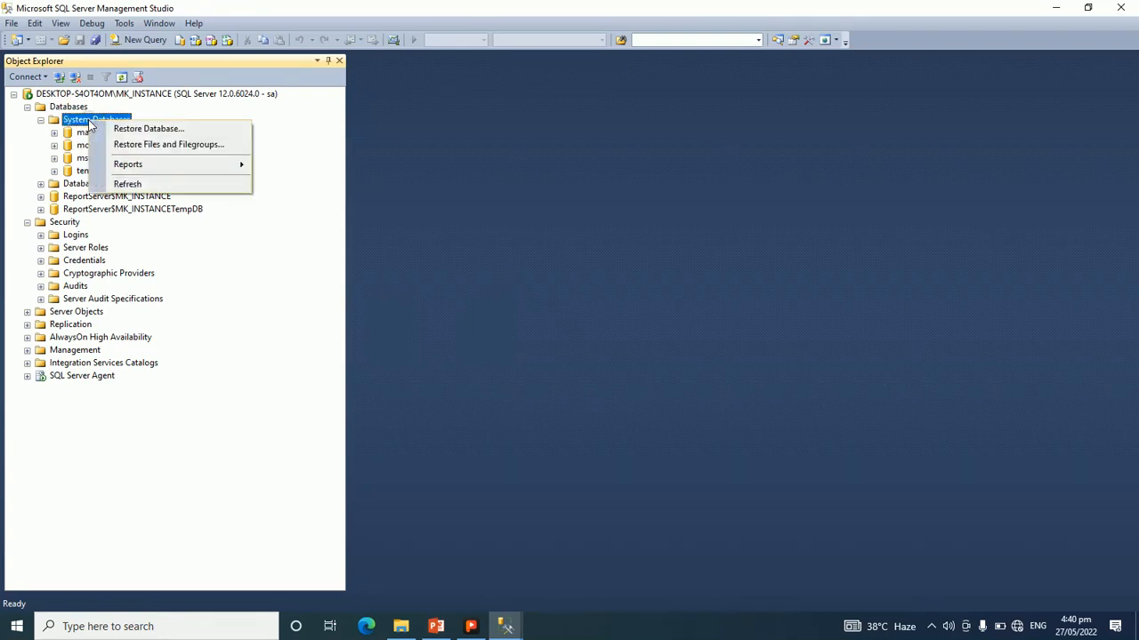
pyautogui.click(55, 110)
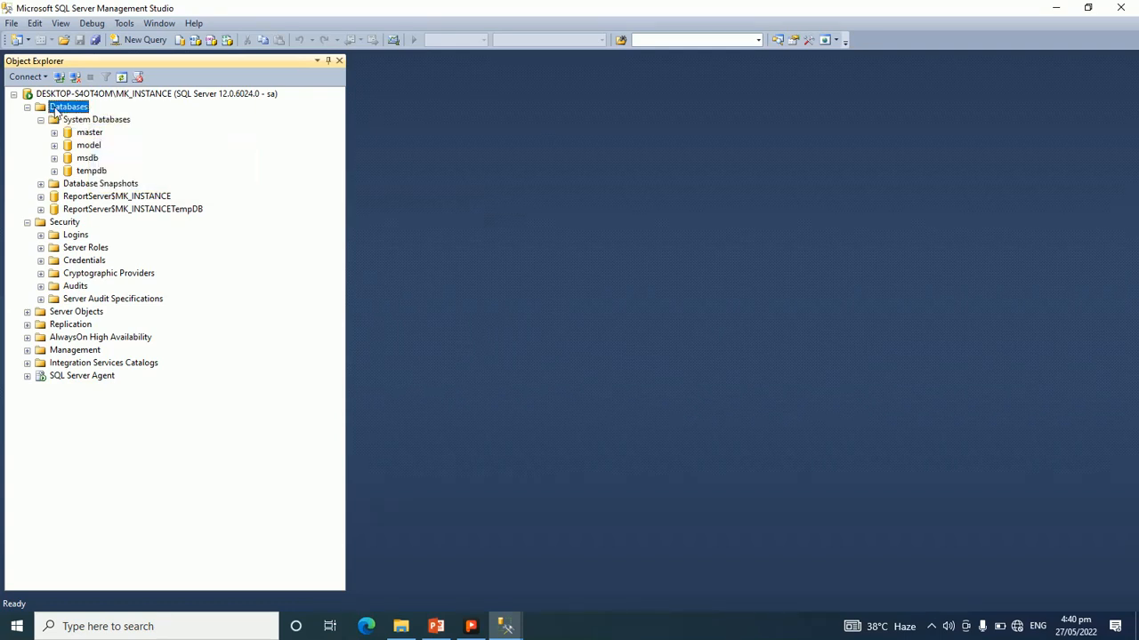
pyautogui.rightClick(55, 110)
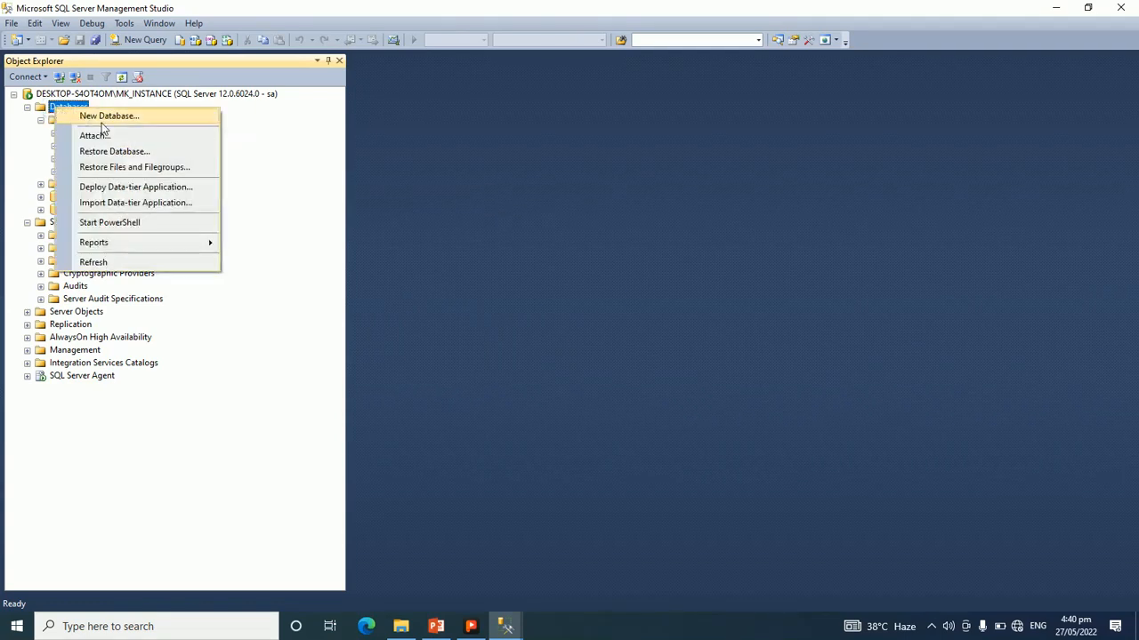
pyautogui.click(132, 116)
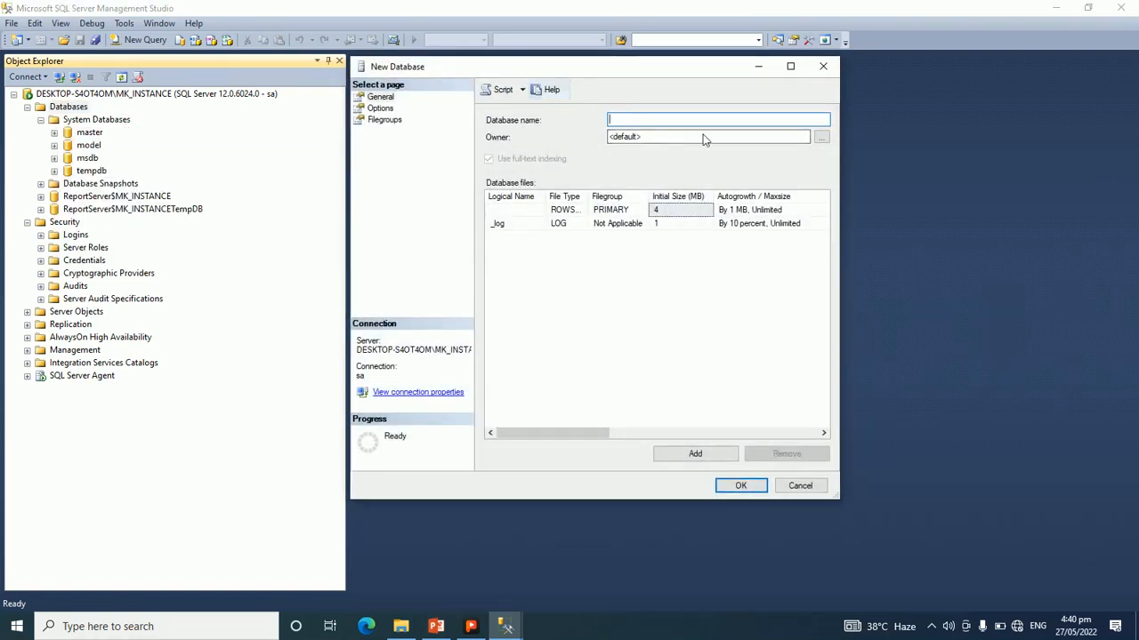
pyautogui.click(796, 488)
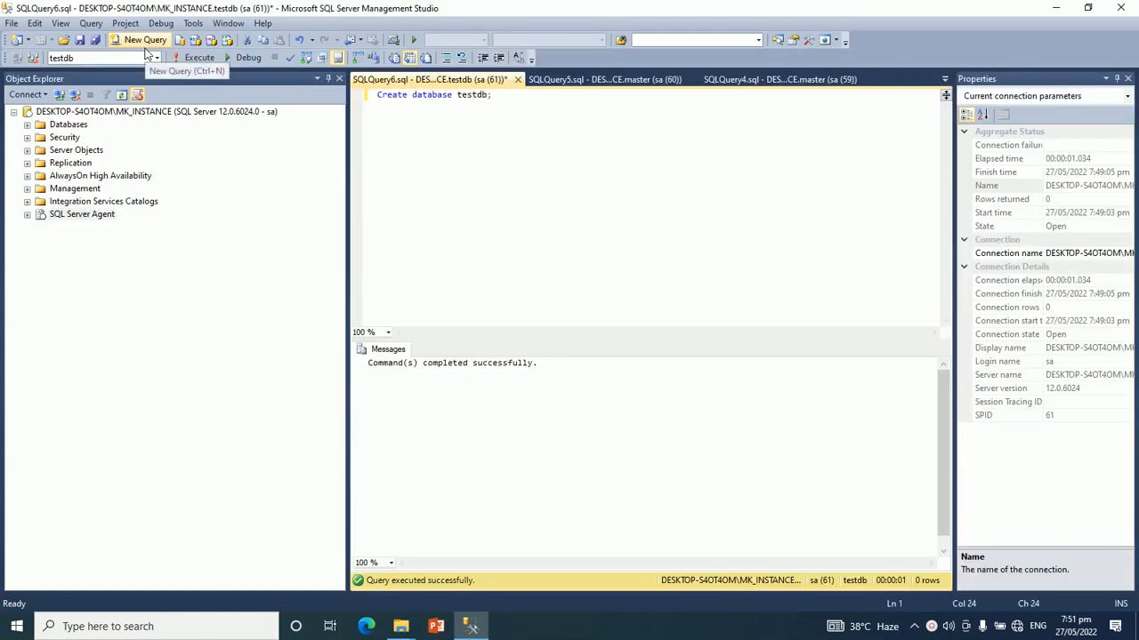
# Write the statement "create Database sampltestdb;" in a new query.
pyautogui.click(142, 40)
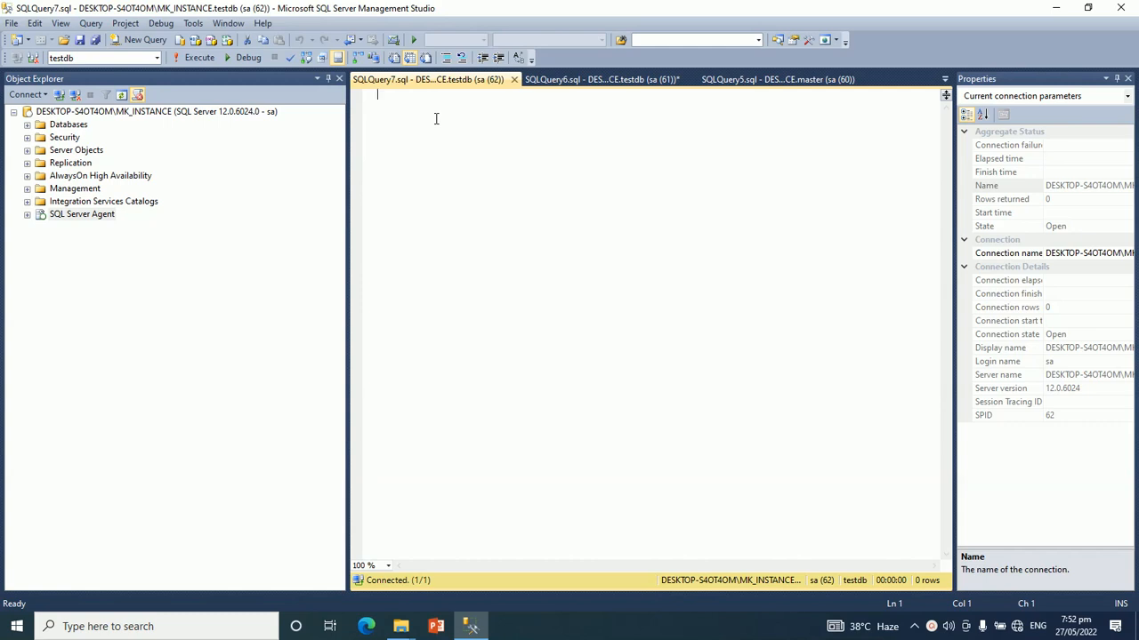
pyautogui.write('create ')
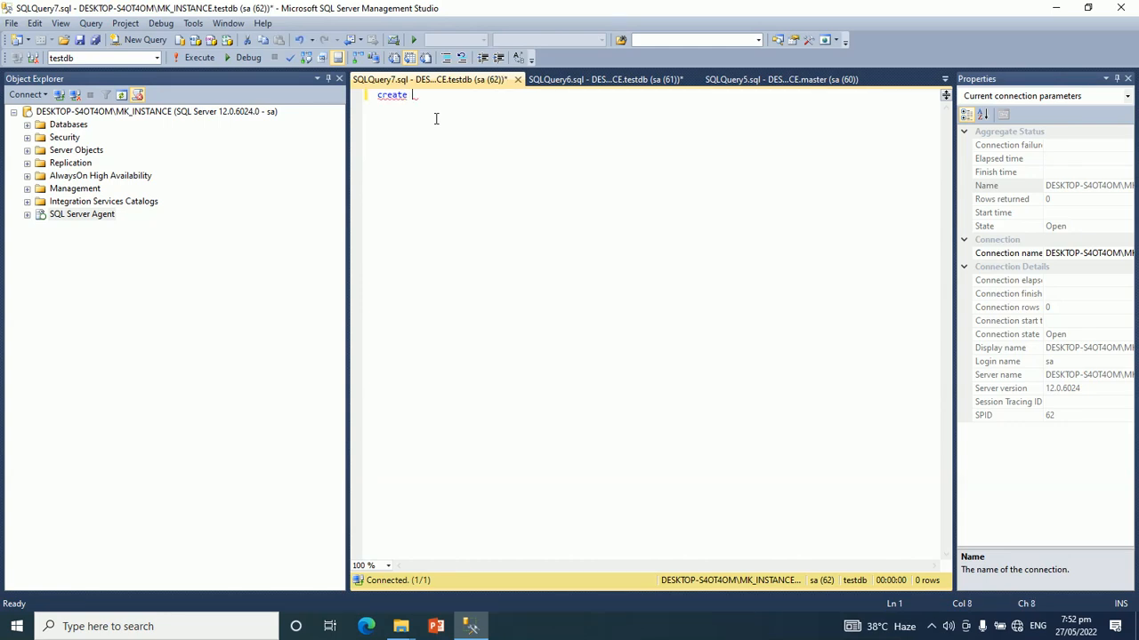
pyautogui.write('Databse sampltestdb')
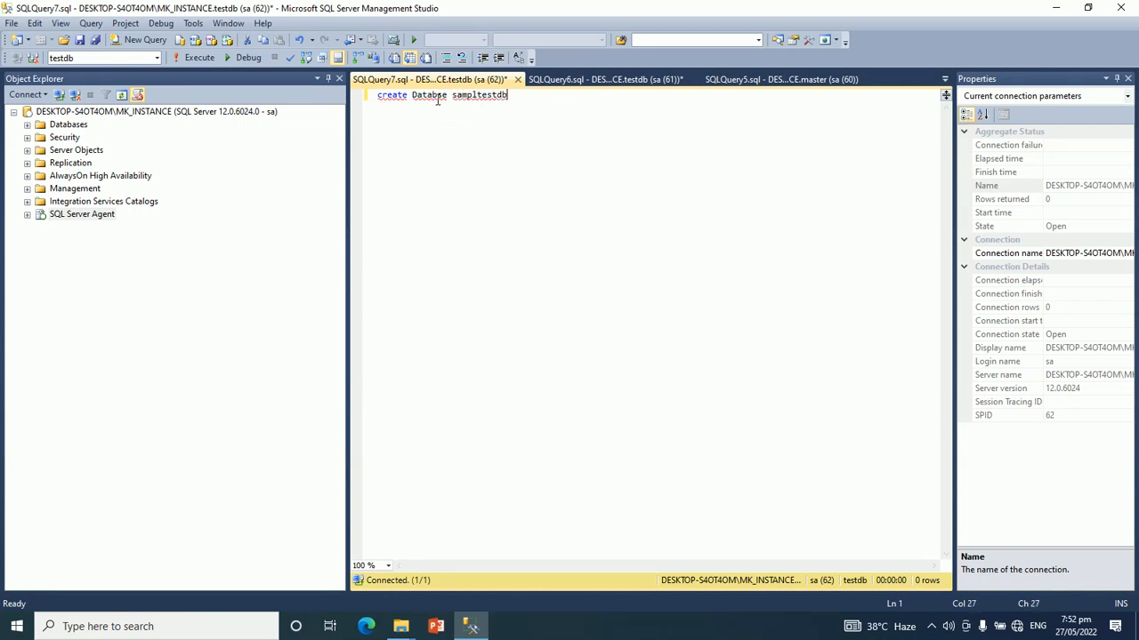
pyautogui.click(437, 96)
pyautogui.write('a')
pyautogui.click(428, 142)
pyautogui.click(516, 96)
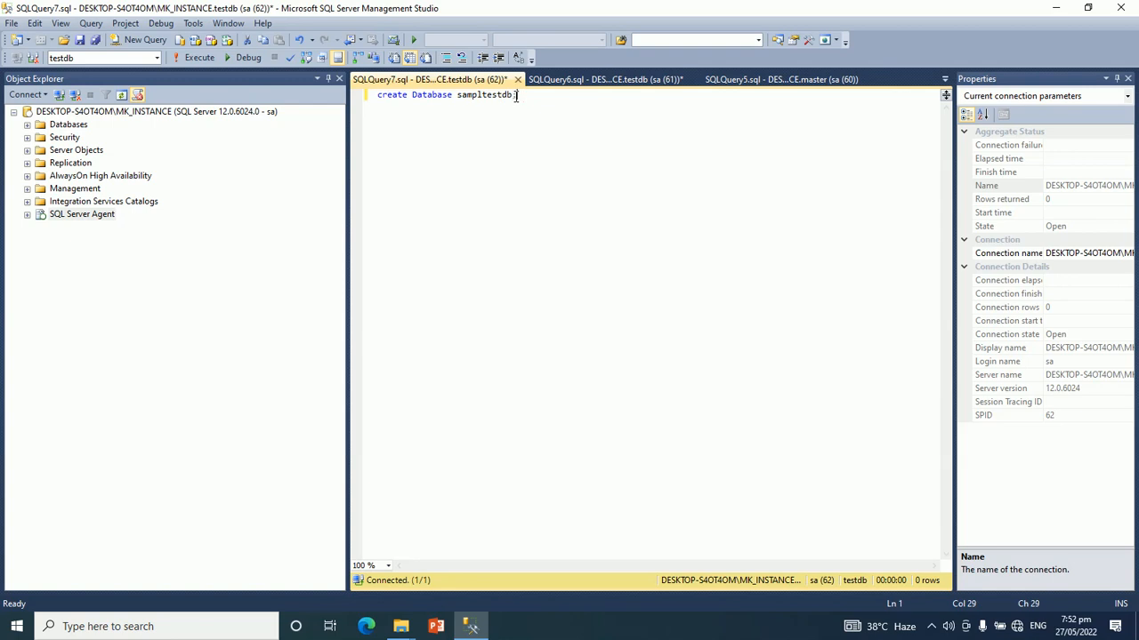
# Execute the selected create Database statement for sampltestdb.
pyautogui.moveTo(516, 95); pyautogui.dragTo(369, 100)
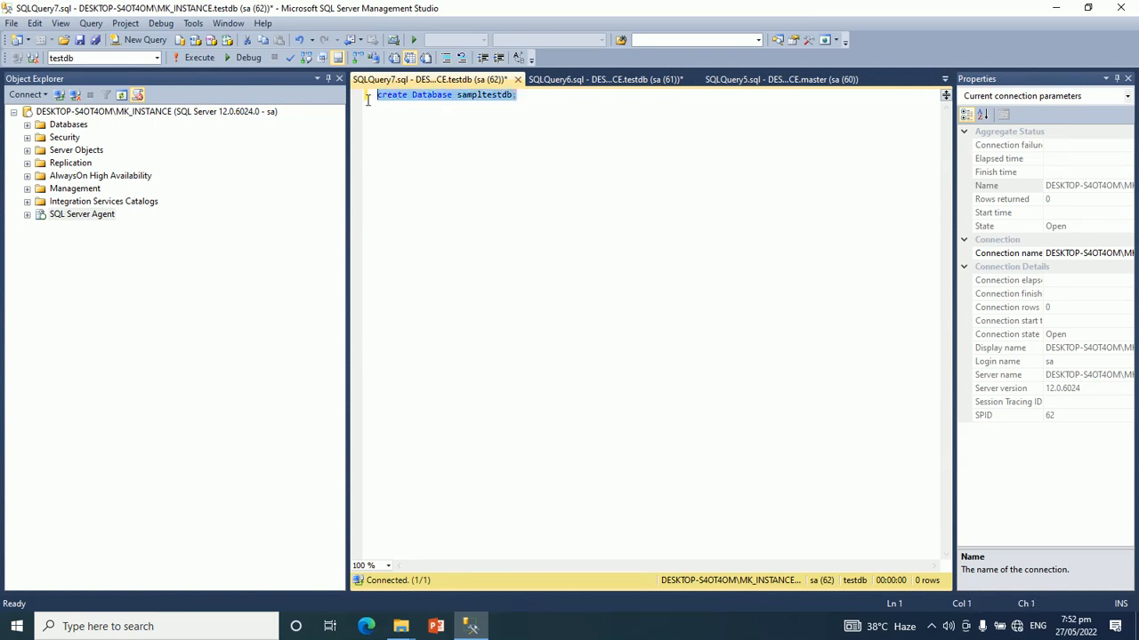
pyautogui.click(199, 58)
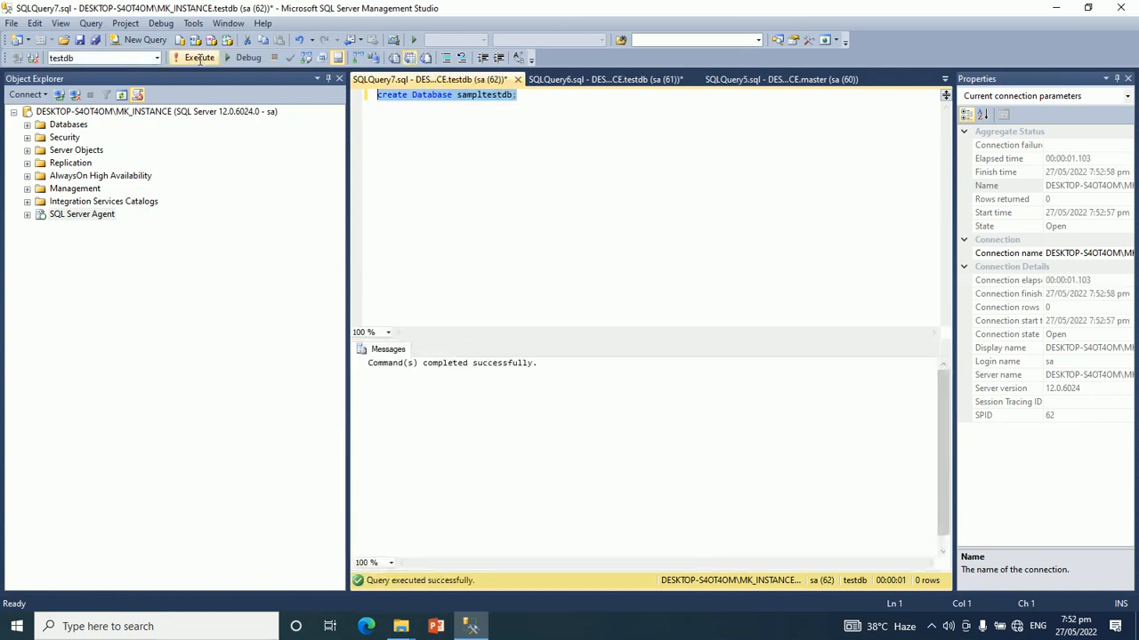
pyautogui.click(390, 369)
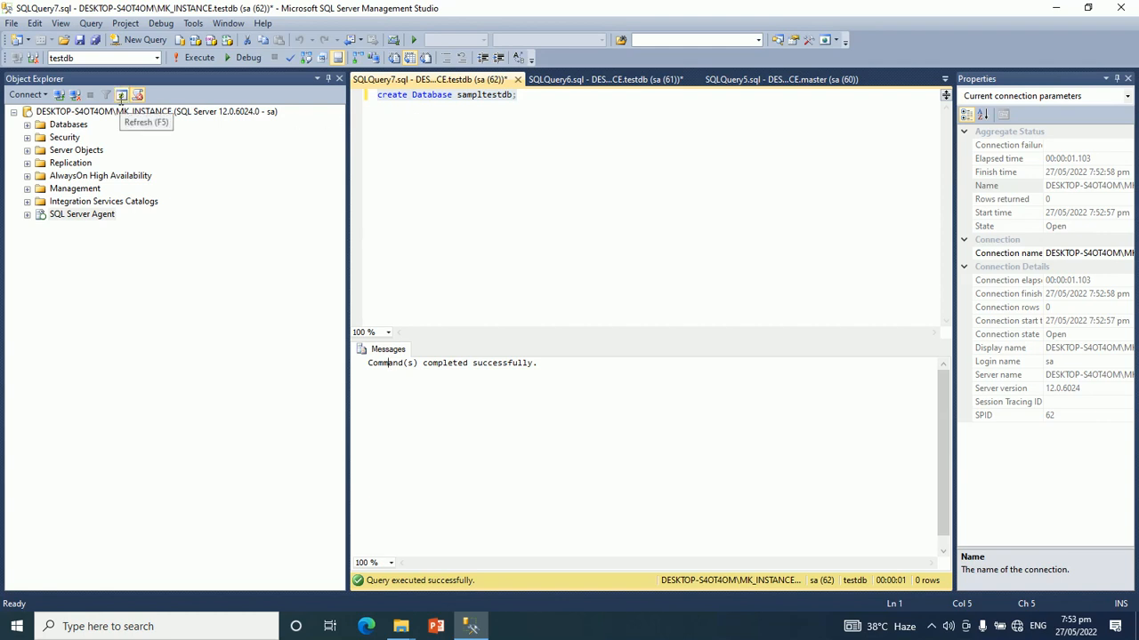
# Refresh the Object Explorer and locate sampltestdb in the server's Databases folder.
pyautogui.click(121, 95)
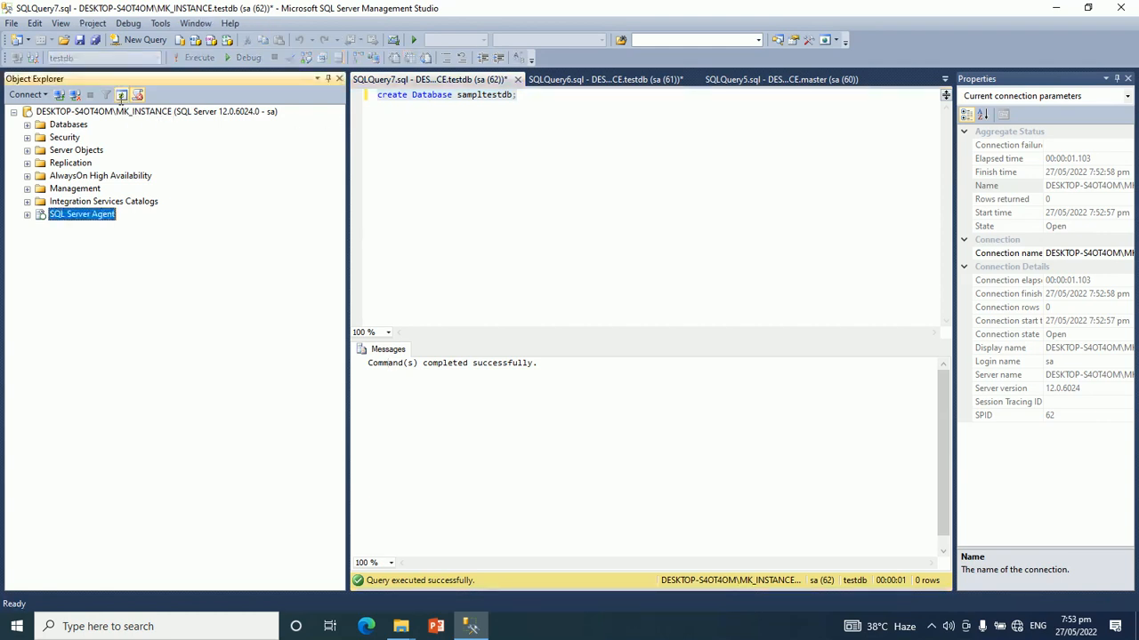
pyautogui.click(27, 126)
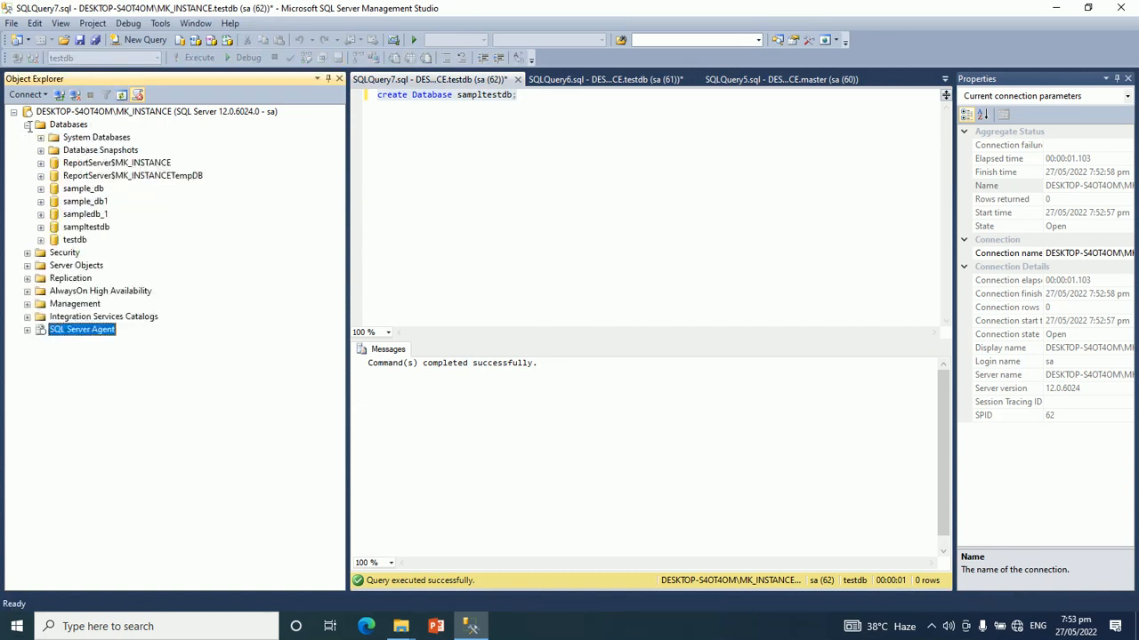
pyautogui.click(93, 229)
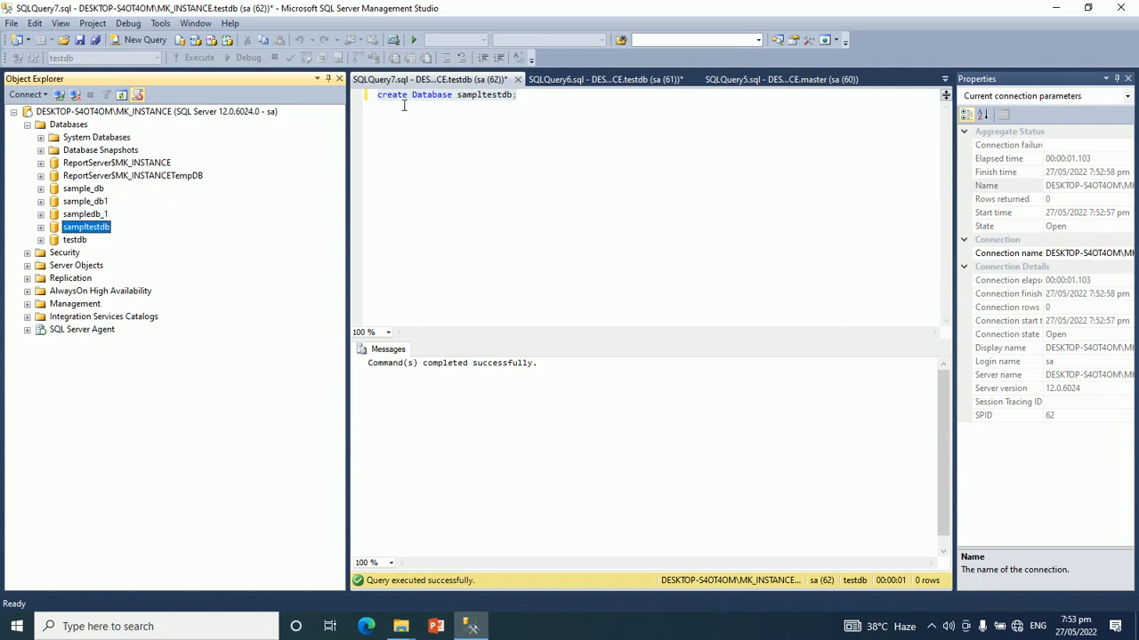